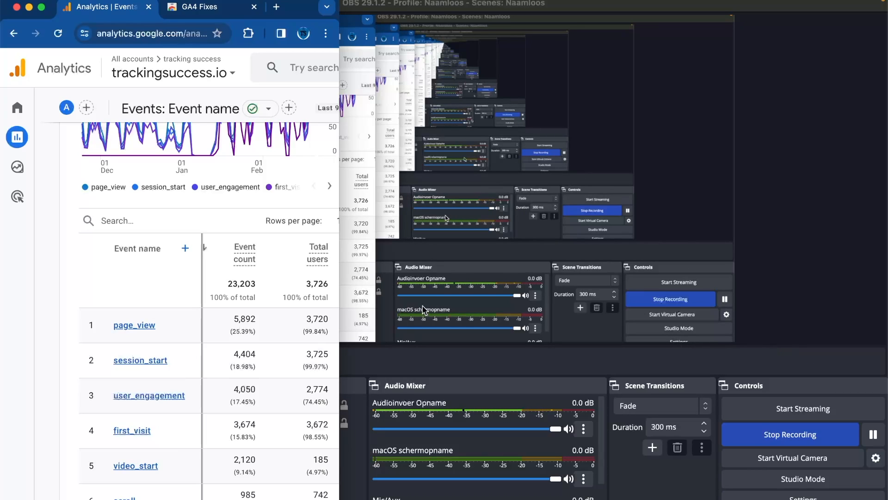
Adjust the Analytics browser window's width to a narrow portrait strip for a vertical screen recording.
drag(338, 296, 334, 299)
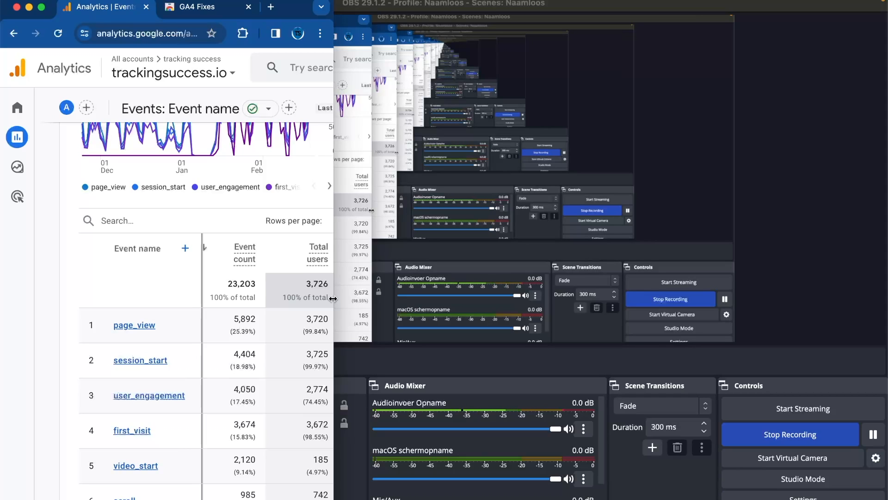
drag(333, 299, 360, 326)
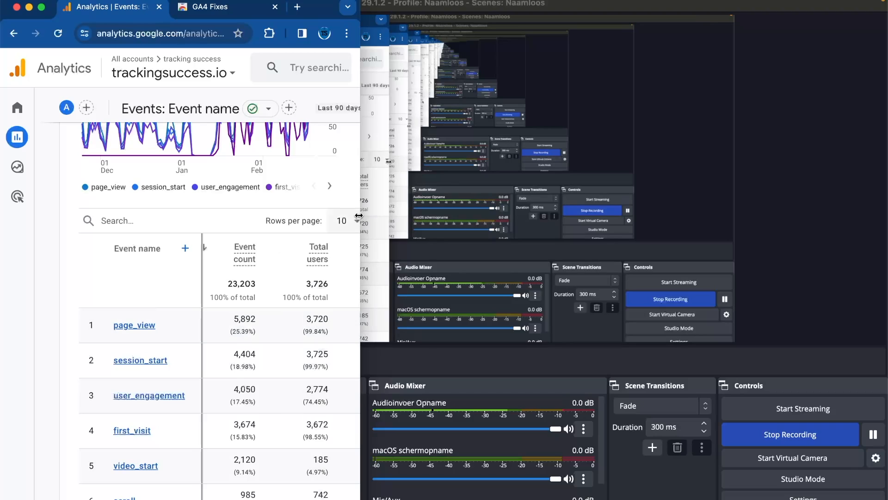
drag(360, 210, 407, 212)
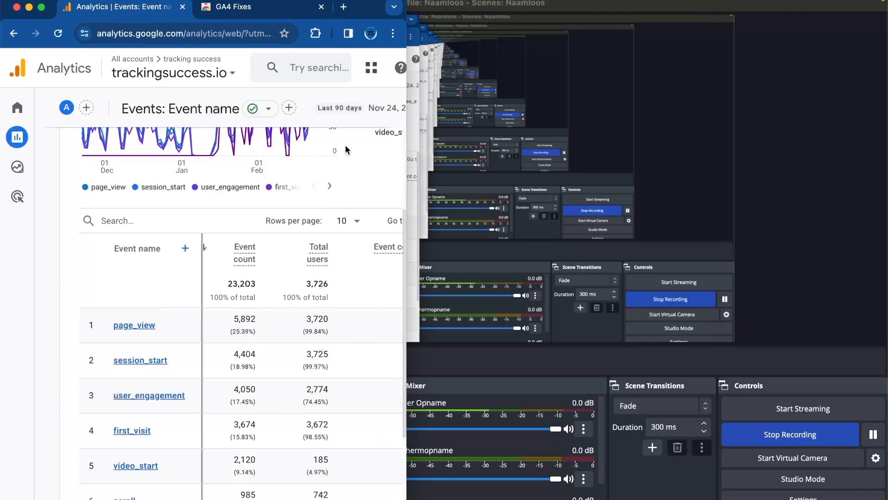
drag(405, 181, 334, 182)
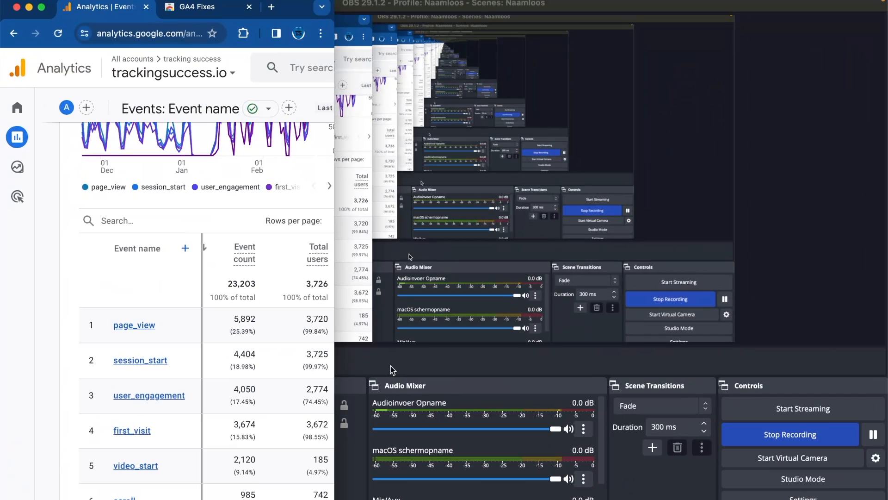
Widen the browser window to the full screen width and open the Canva website through a web search for "canva".
drag(334, 272, 887, 393)
click(359, 7)
text(canva)
key(Return)
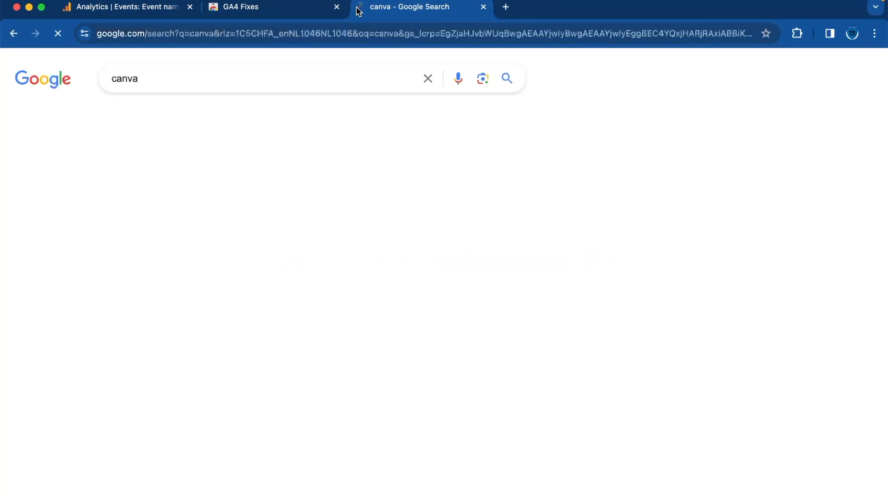
click(193, 203)
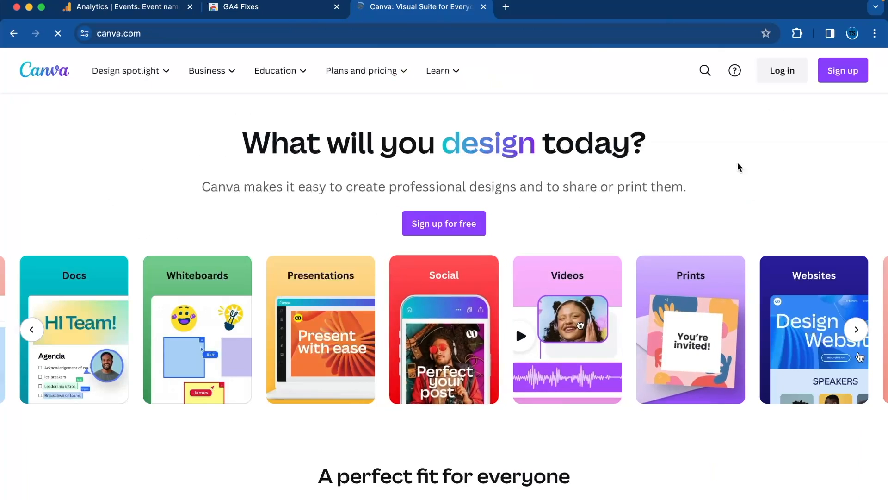
Sign in to Canva and complete the onboarding as a small business, skipping the free Pro trial.
click(706, 181)
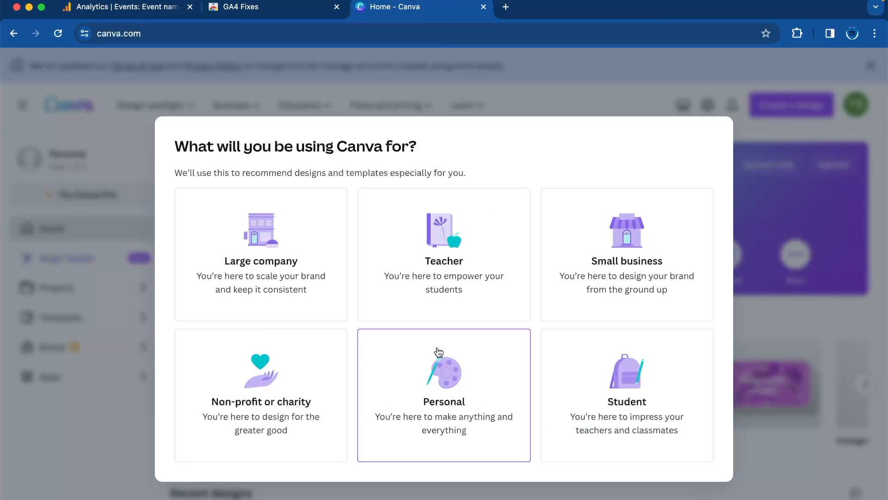
click(575, 285)
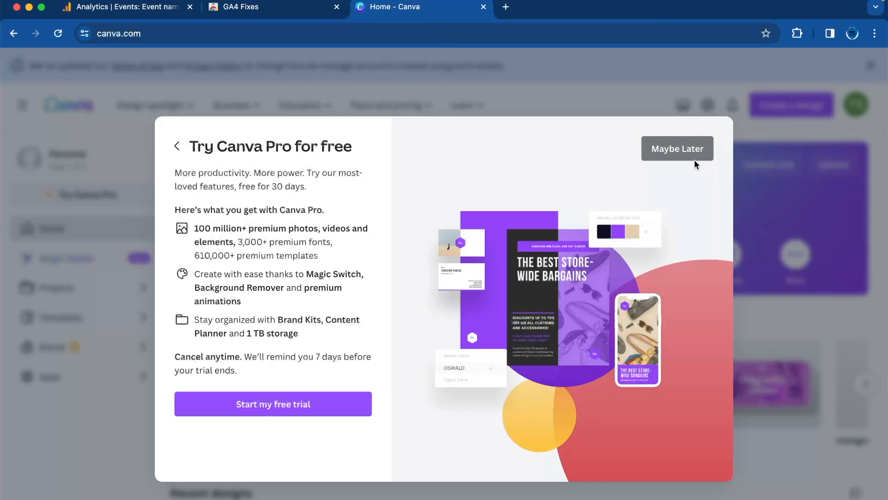
click(678, 149)
click(259, 453)
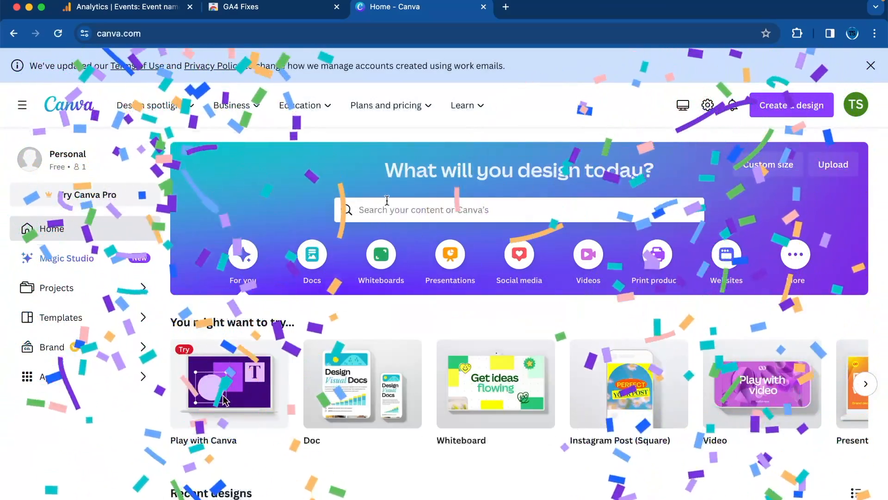
Search the templates for "youtube shorts" and open the "Hike to see the wonder" travel template.
click(389, 208)
text(you)
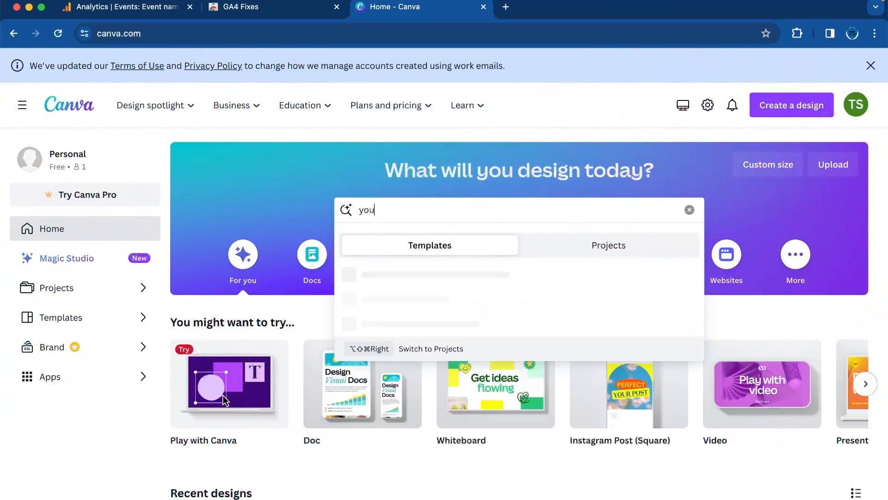
text(tube shorts)
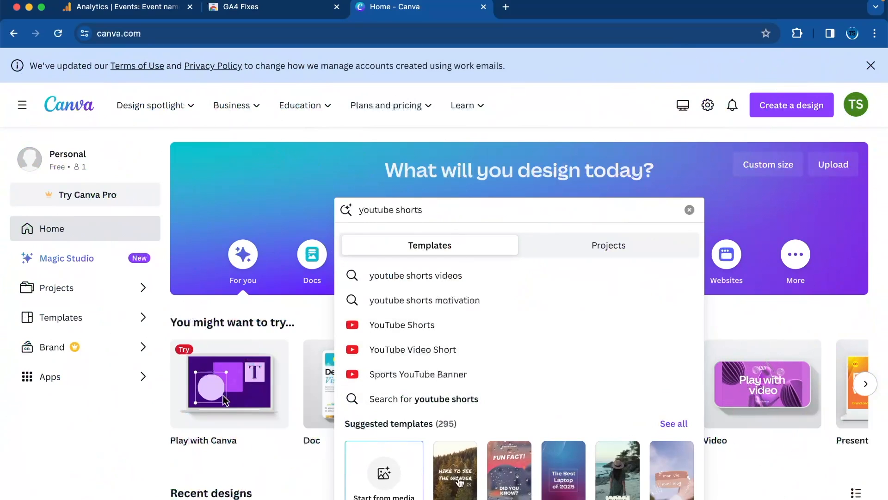
click(461, 480)
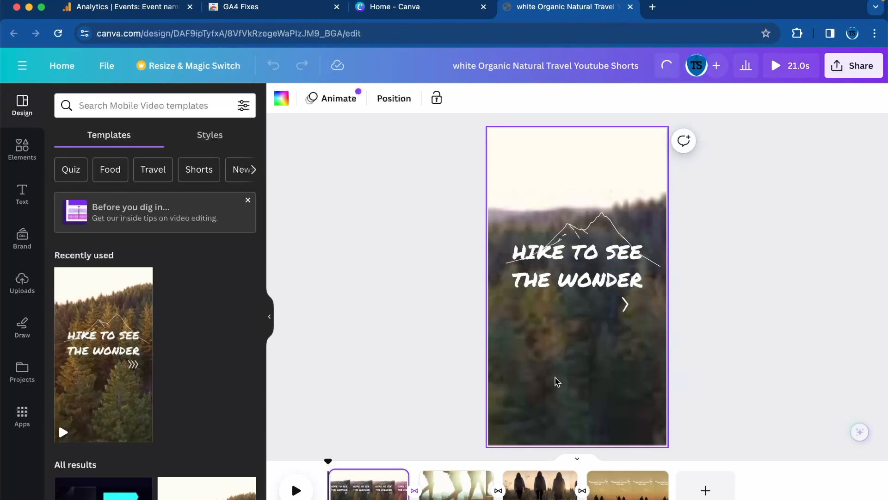
Delete the "Hike to see the wonder" title and the forest background video from the first page.
click(559, 380)
click(634, 259)
key(Delete)
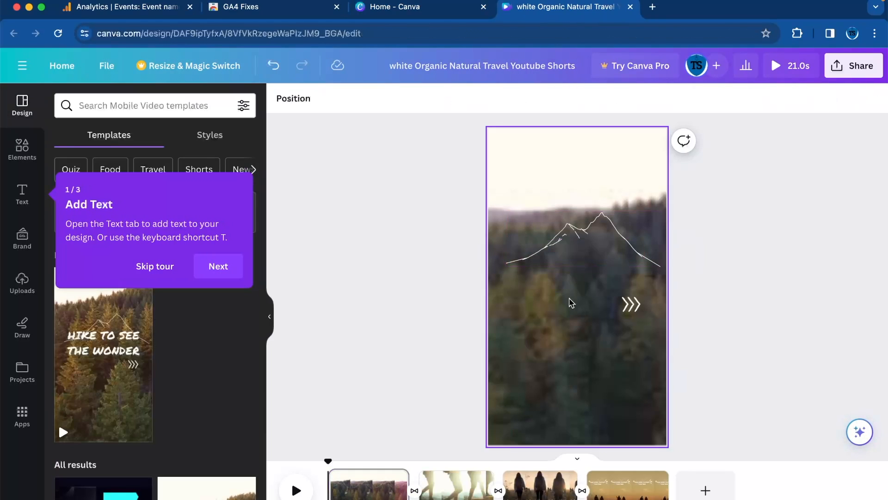
click(573, 299)
key(Delete)
Delete all the other template pages so only the first remains, and skip the introductory tour.
click(439, 482)
key(Delete)
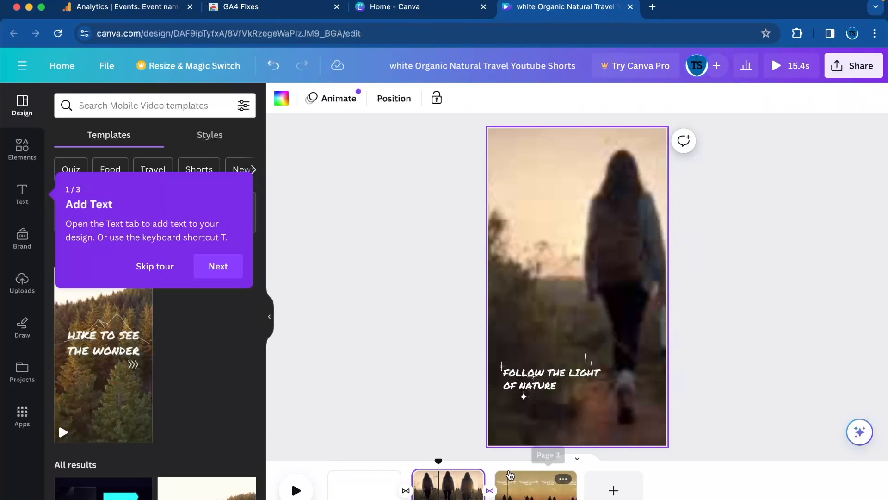
click(510, 482)
click(458, 483)
key(Delete)
key(Delete)
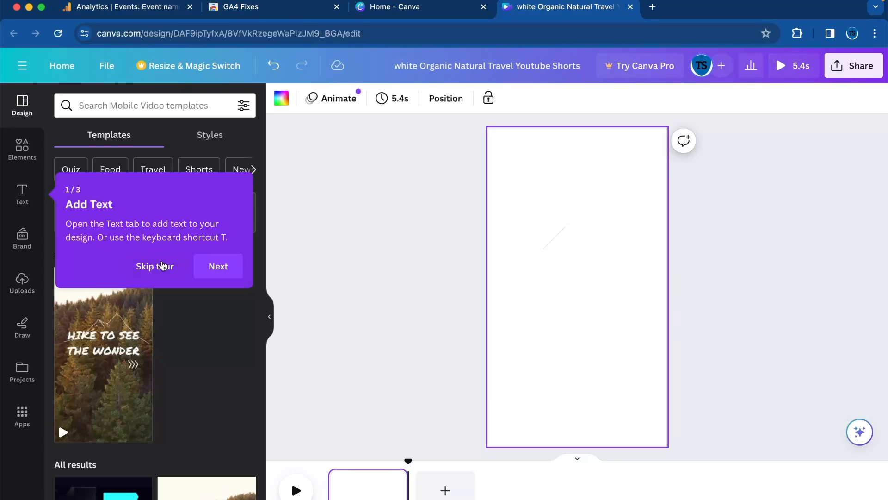
click(159, 265)
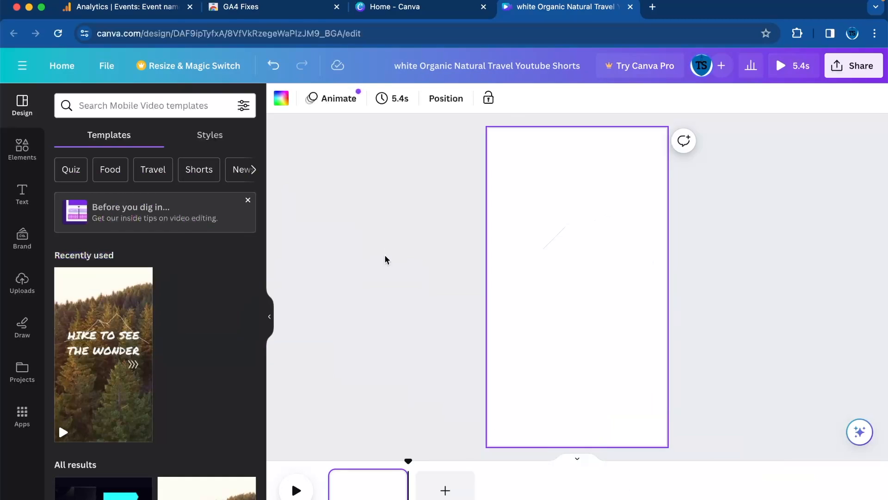
Show the uploaded videos and remove the leftover mountain line graphic from the page.
click(22, 283)
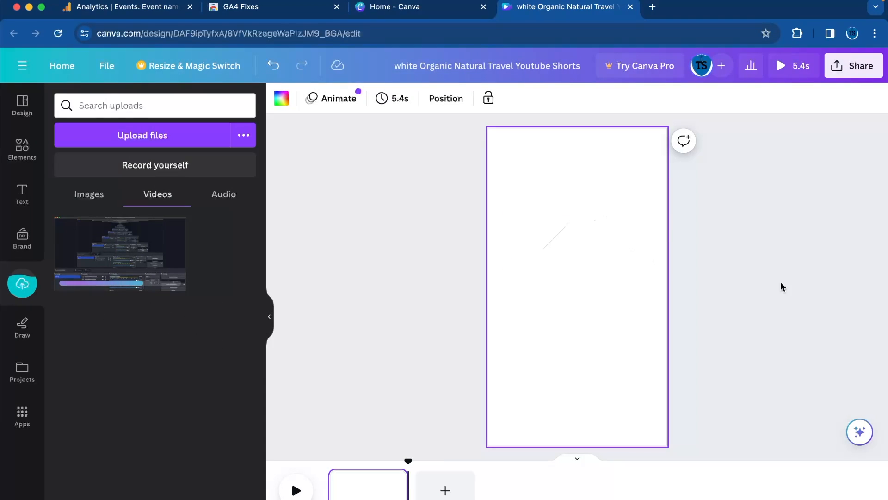
click(562, 265)
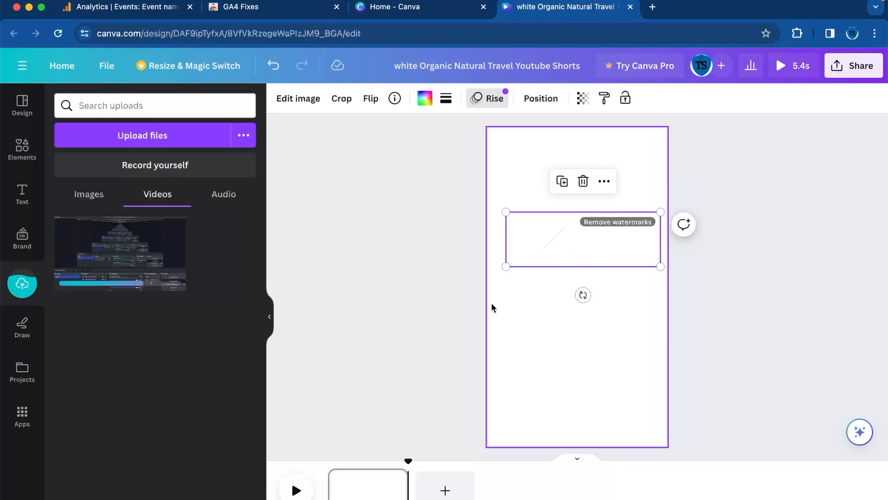
click(491, 278)
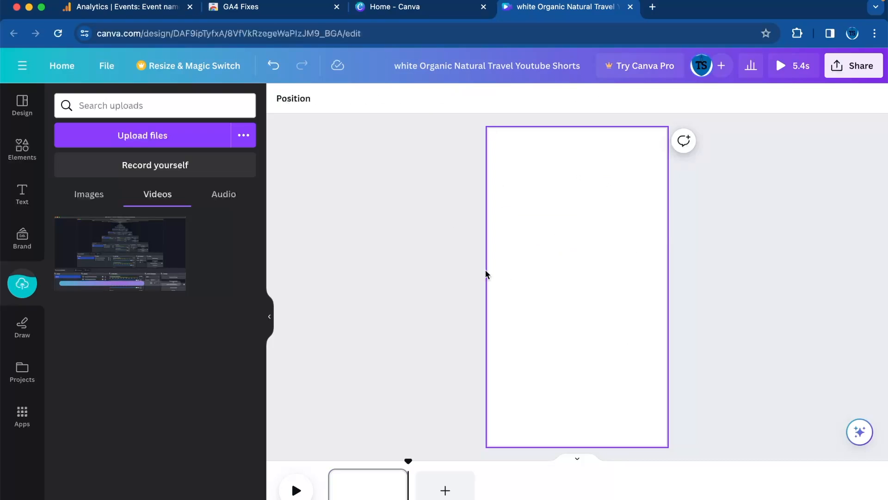
Place the uploaded screen recording on the page and enlarge it to cover the page's lower part.
click(127, 264)
drag(562, 317, 544, 198)
drag(631, 208, 793, 482)
drag(583, 281, 582, 390)
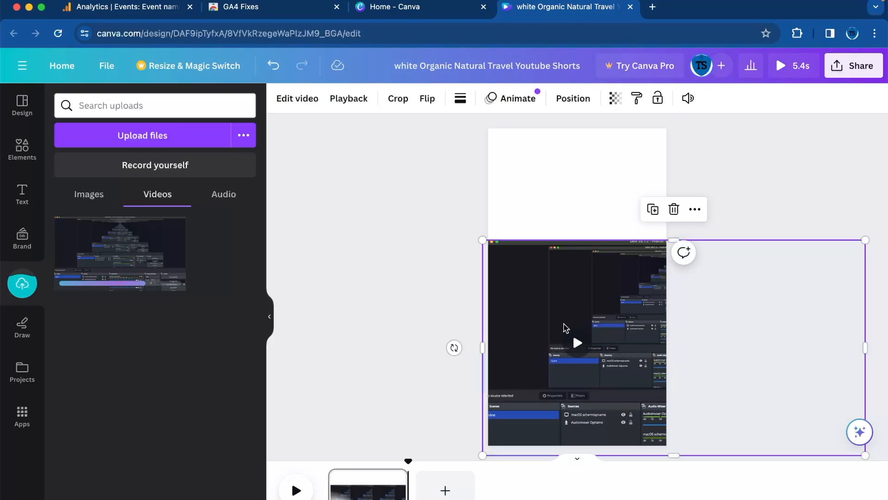
Enlarge the screen recording to the full page height and align its left edge with the page.
drag(566, 328, 566, 318)
drag(483, 231, 285, 167)
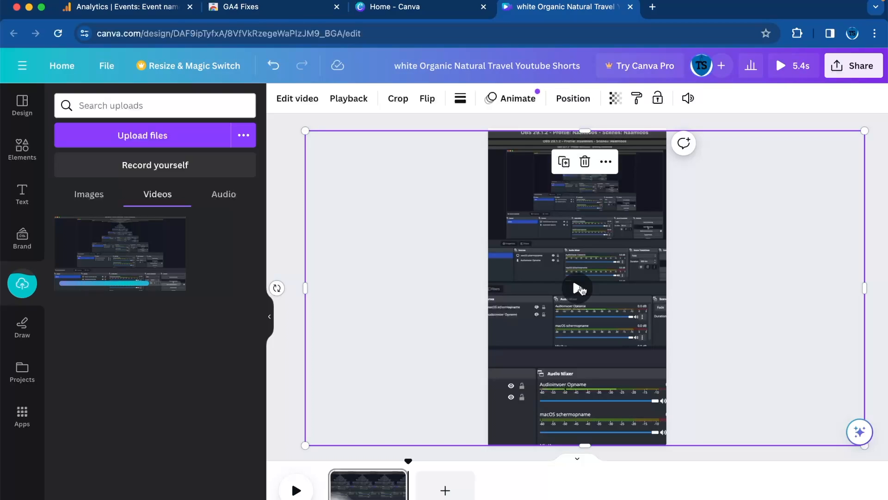
drag(563, 240, 742, 238)
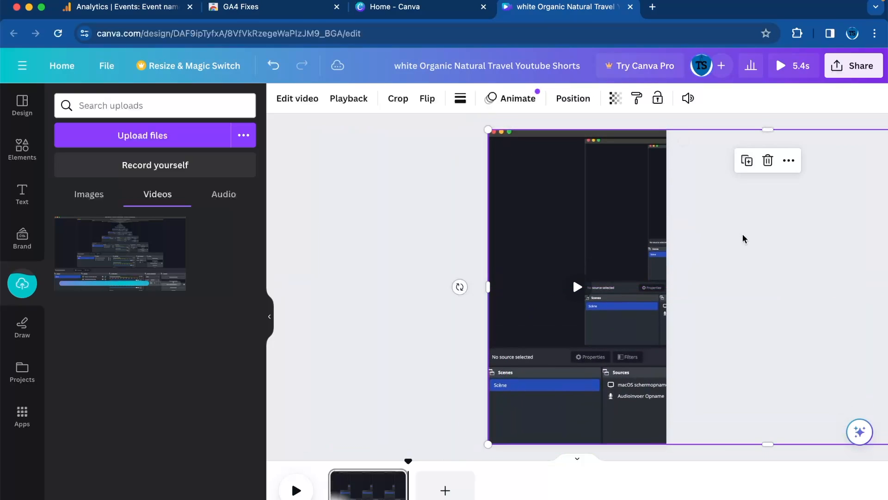
Preview the placed recording and shift it slightly upward on the page.
click(572, 293)
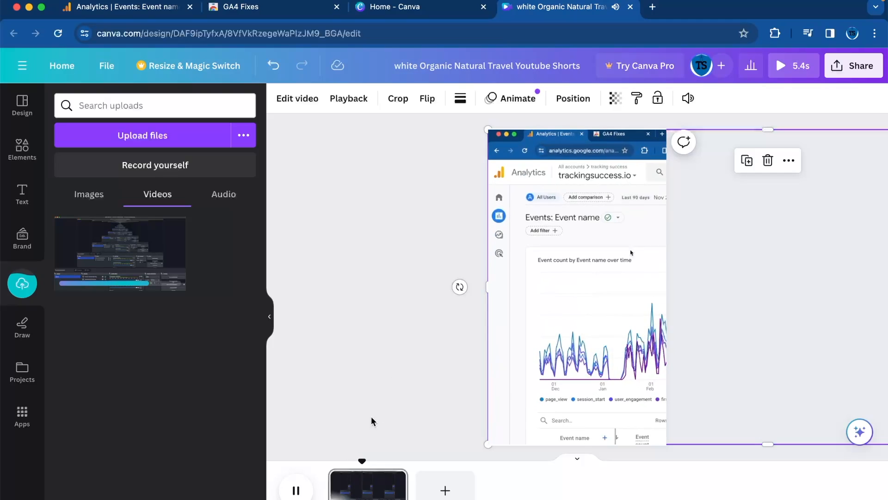
click(296, 490)
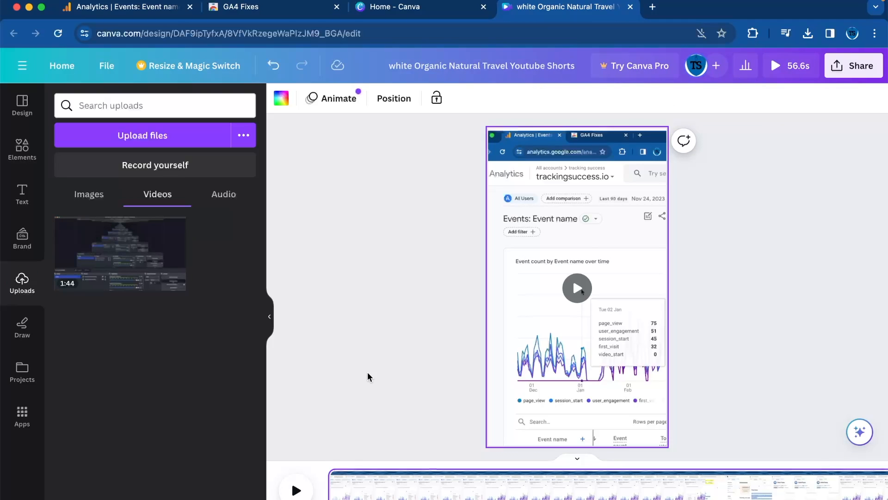
drag(604, 348, 605, 346)
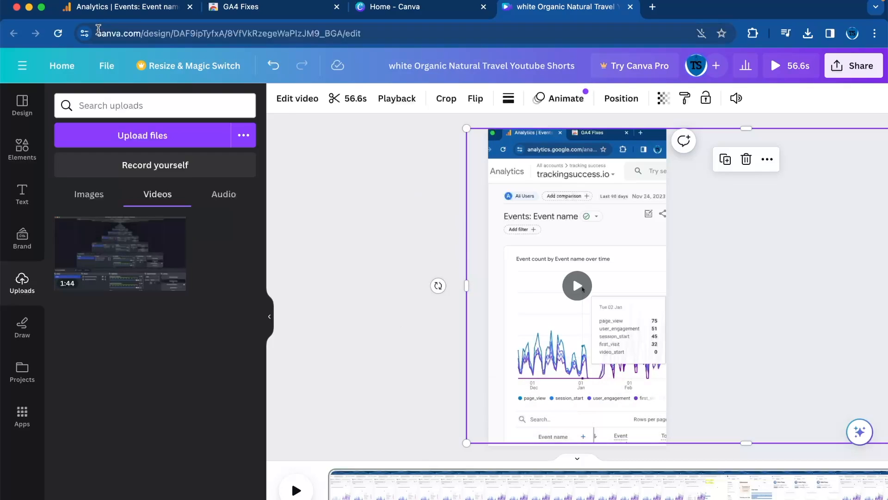
Rename the design to "ga4 hack".
click(106, 65)
click(465, 66)
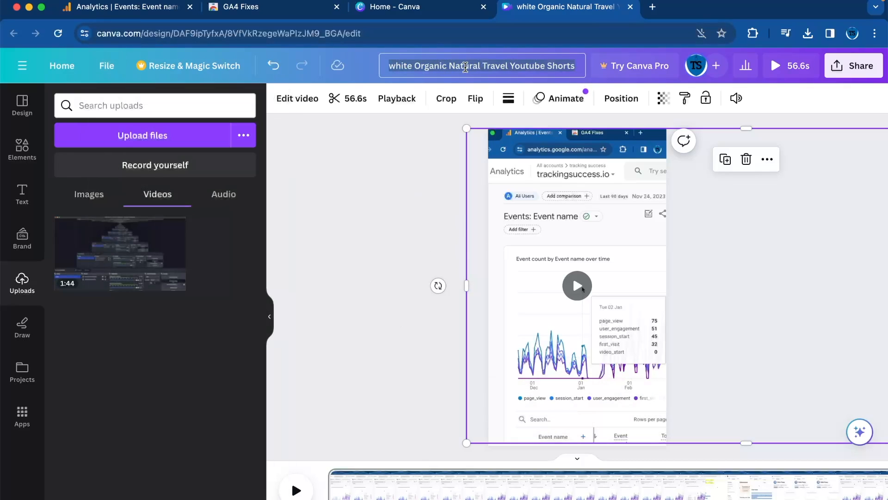
text(ga4 hack)
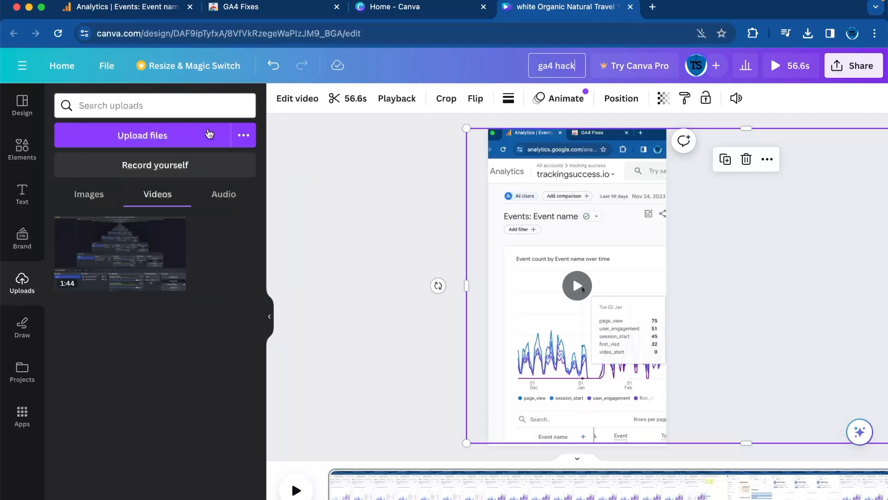
Download the design as an MP4 video in 1080p (HD) quality.
click(107, 65)
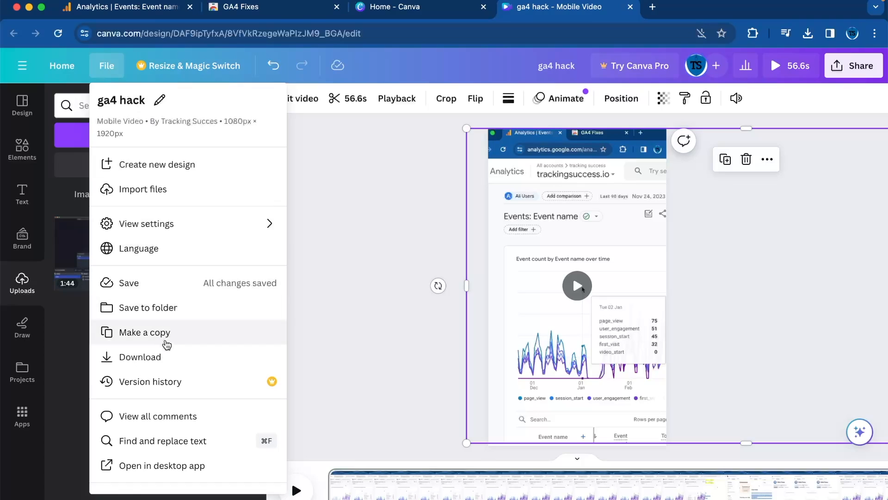
click(148, 357)
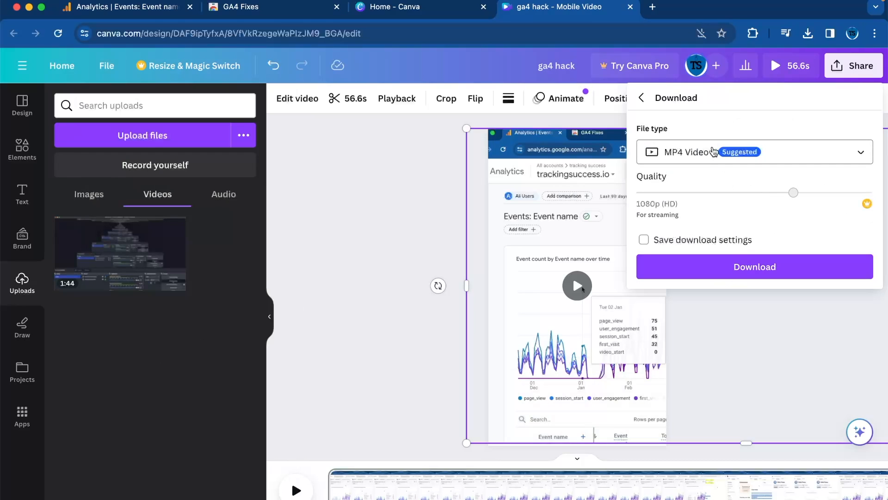
click(678, 237)
click(718, 271)
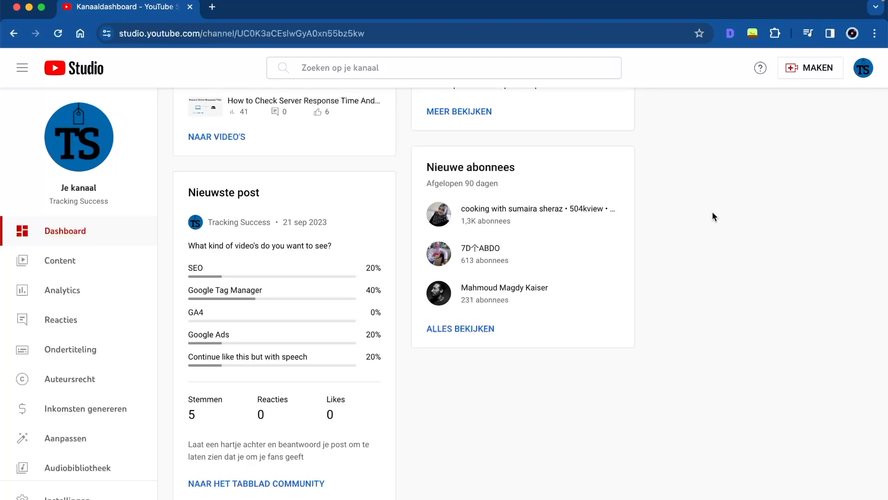
Switch to YouTube Studio and upload the video file "ga4 hack.mp4".
click(813, 69)
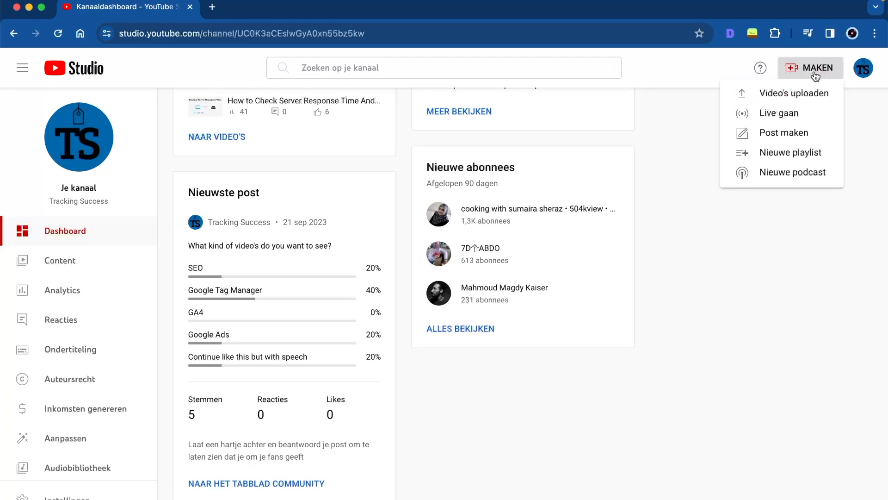
click(791, 95)
click(463, 377)
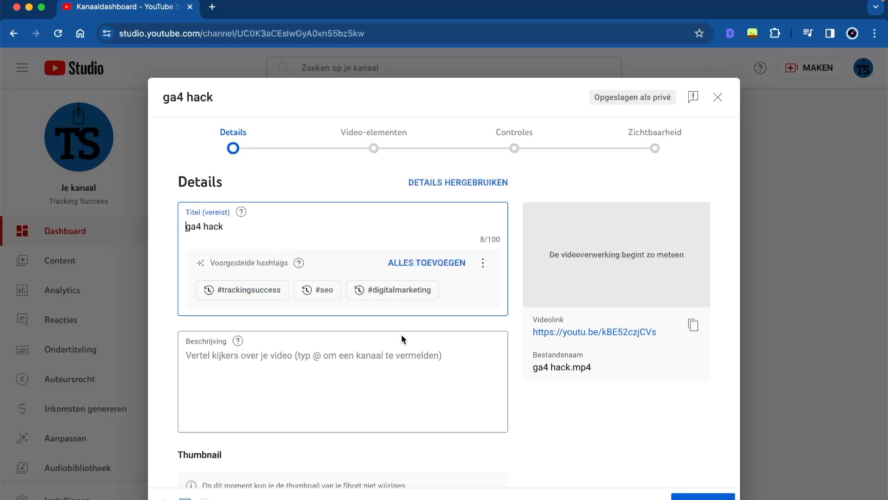
Set the uploaded video's title to "GA4 Hack you must see" and its description to "#trackingsuccess".
scroll(321, 371, down, 5)
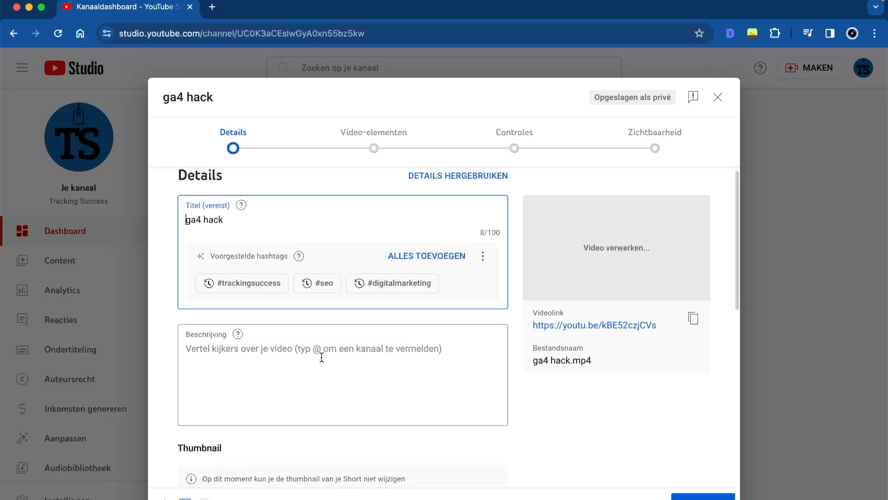
scroll(339, 425, down, 12)
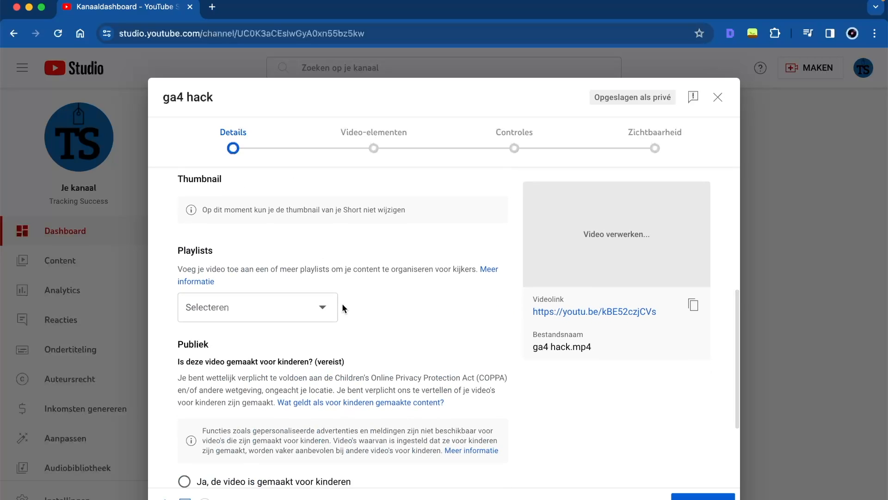
scroll(344, 308, up, 15)
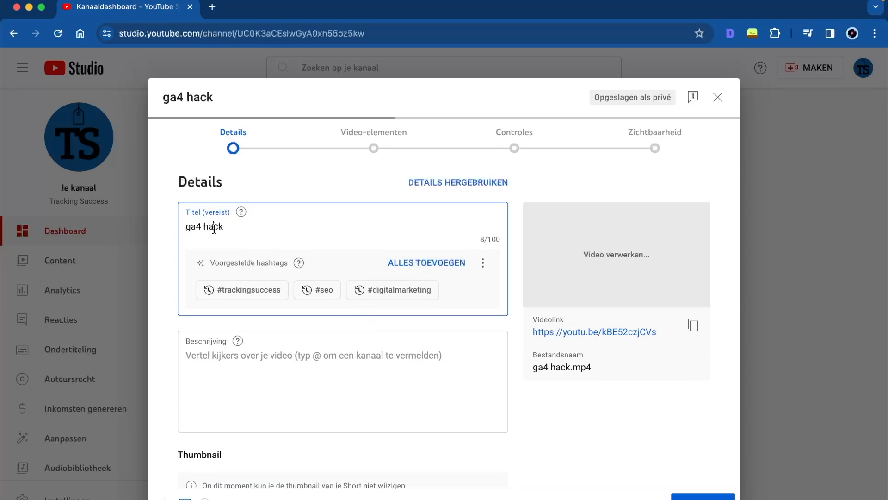
triple_click(230, 224)
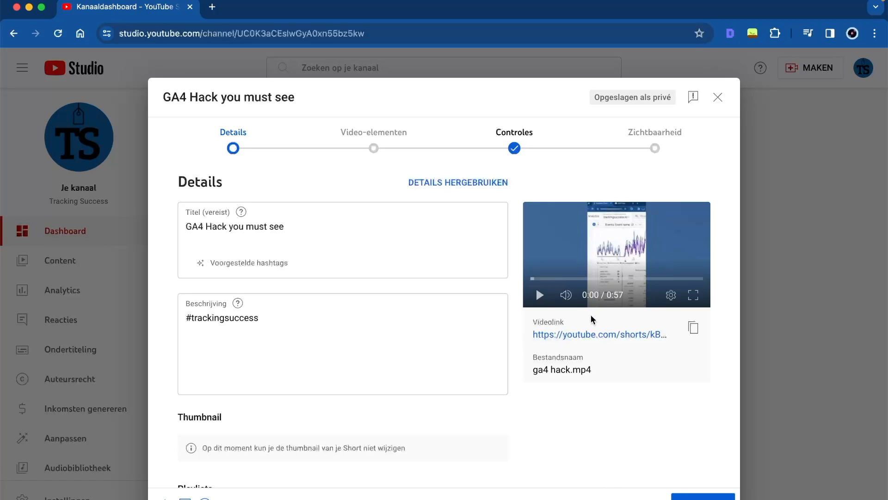
Open the uploaded Short through its video link and pause its playback.
click(563, 336)
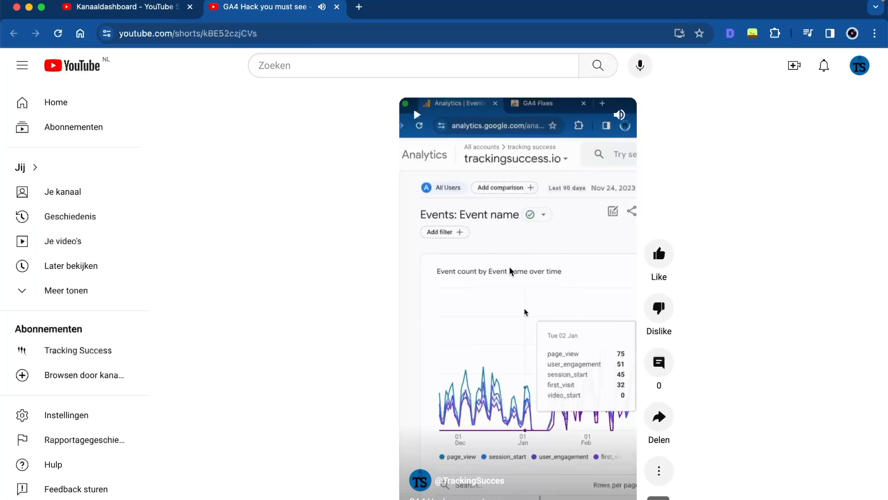
click(499, 274)
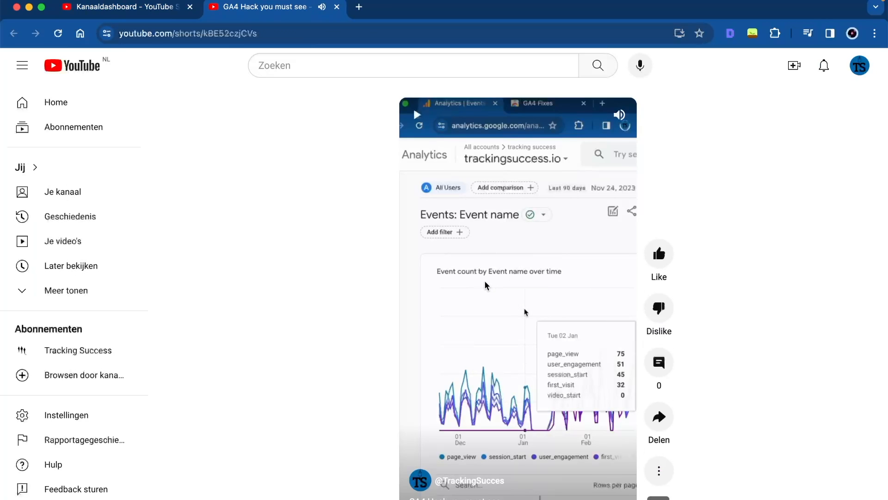